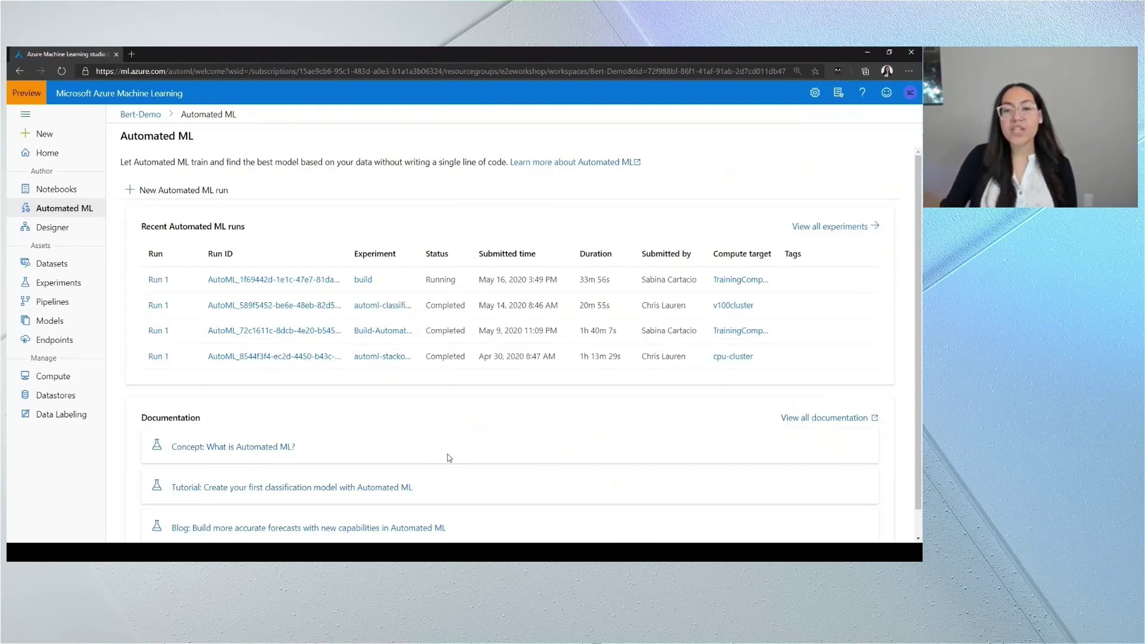
Start a new Automated ML run with the stackoverflow-timeseries dataset, previewing its rows with a widened date column before continuing
click(200, 191)
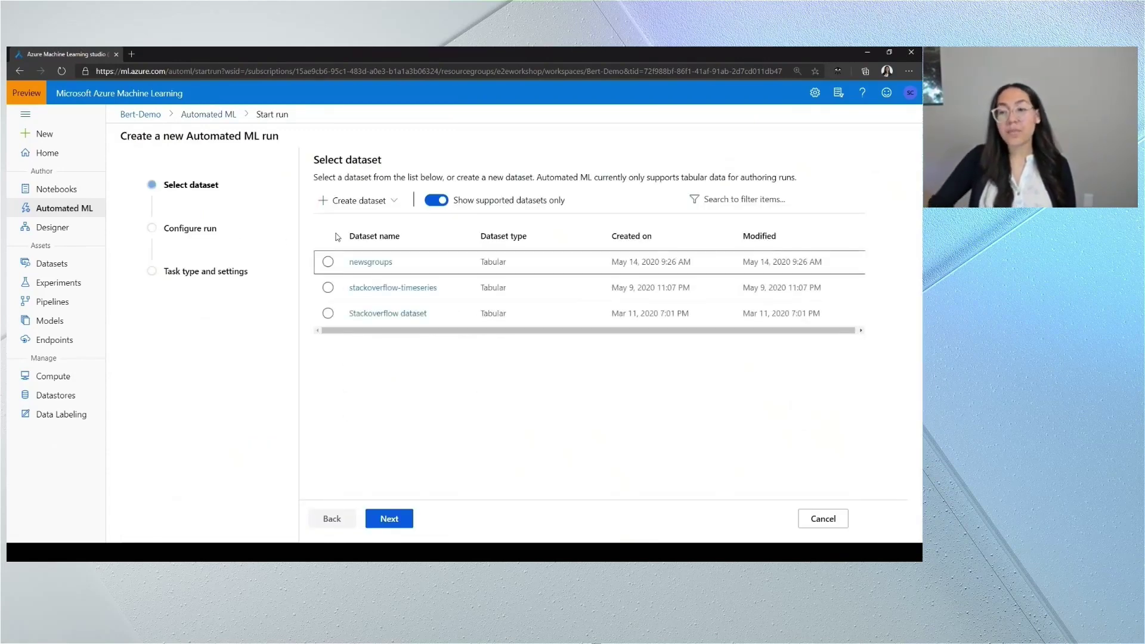
click(329, 288)
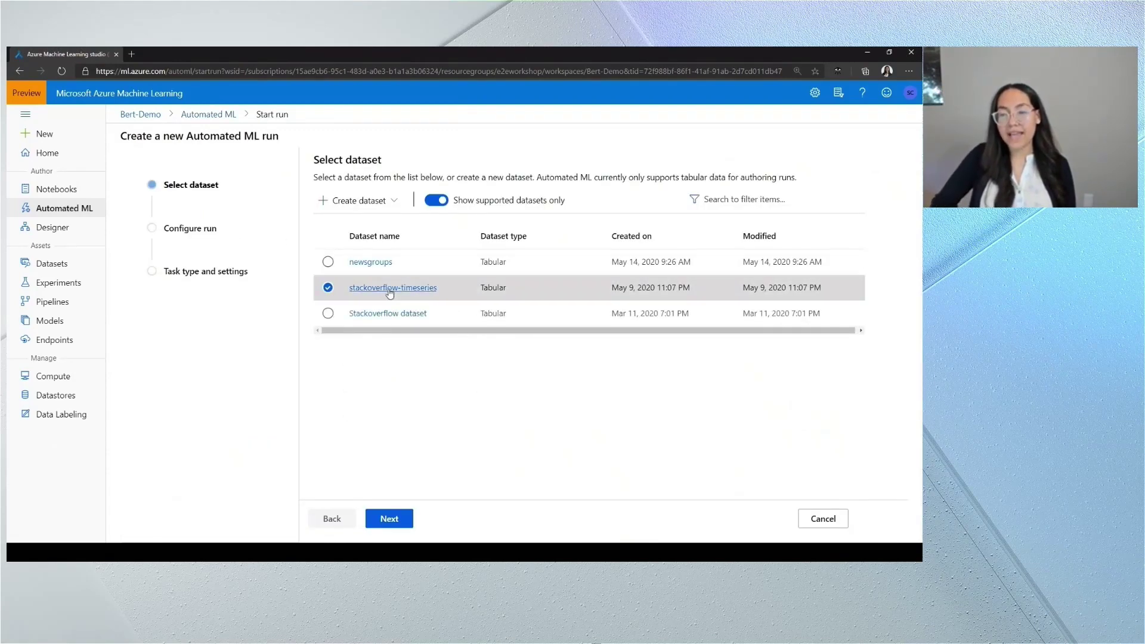
click(386, 289)
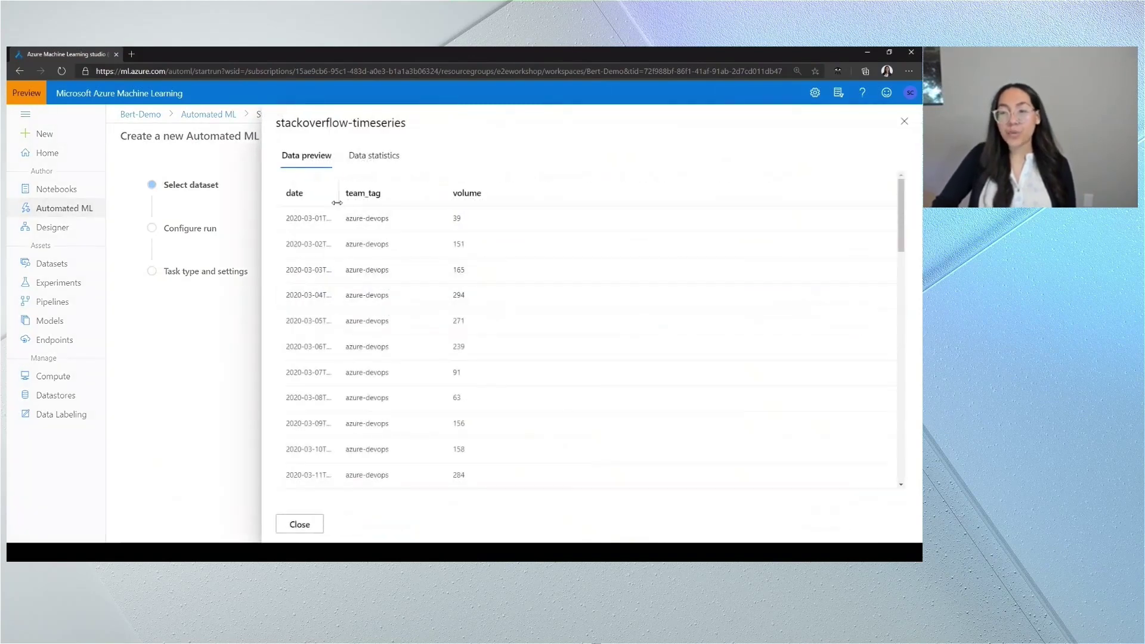
drag(338, 192, 391, 192)
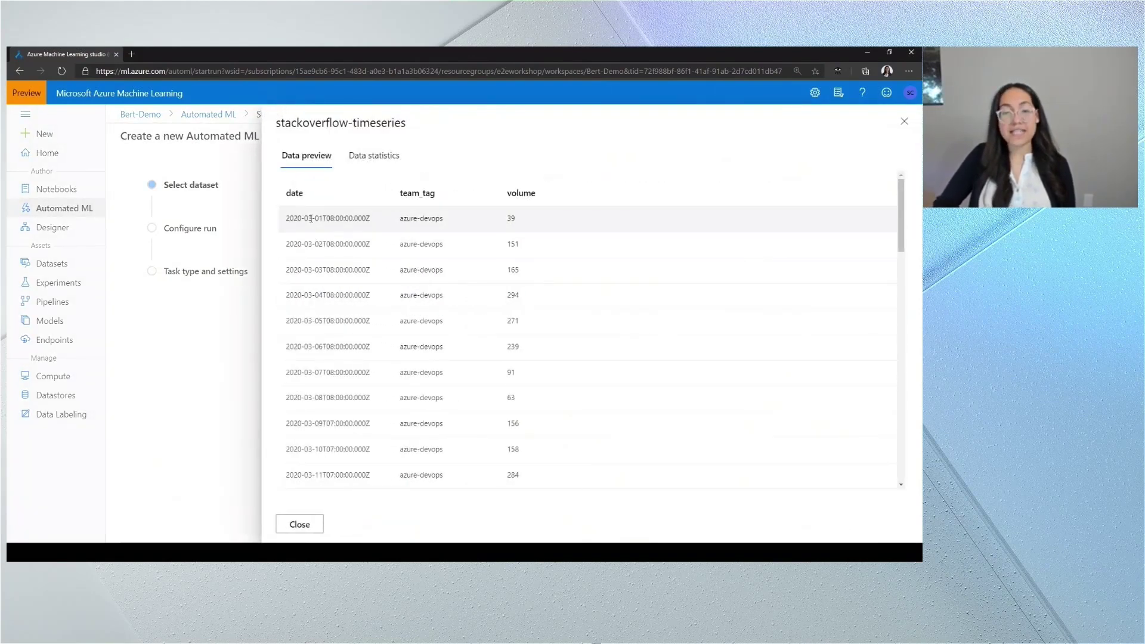
scroll(313, 252, down, 1)
scroll(313, 252, down, 3)
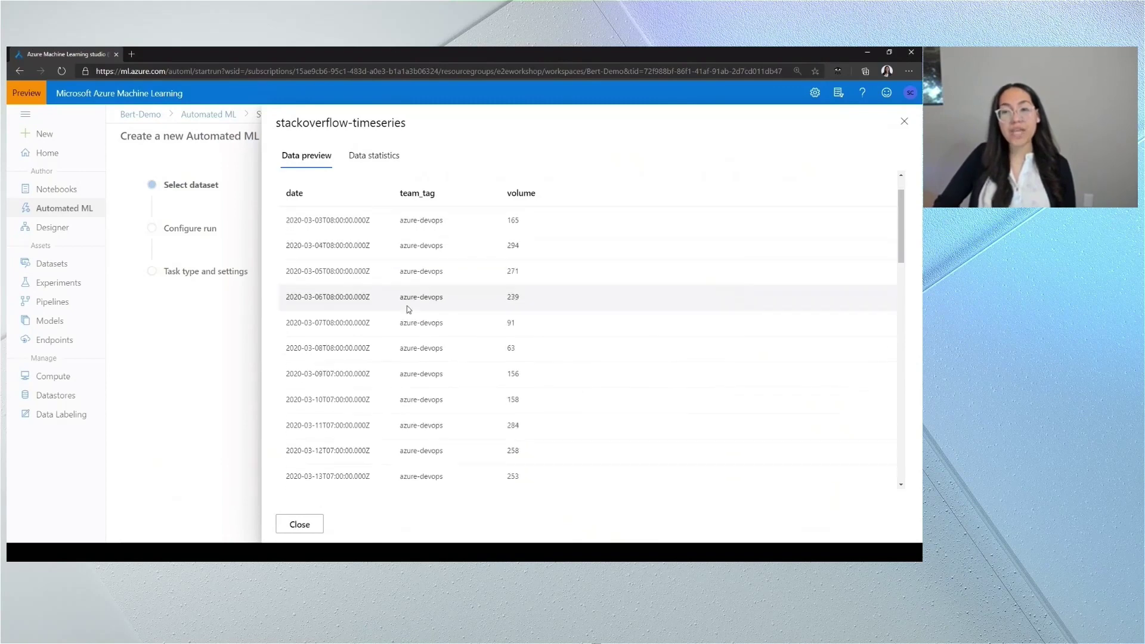
scroll(508, 299, down, 10)
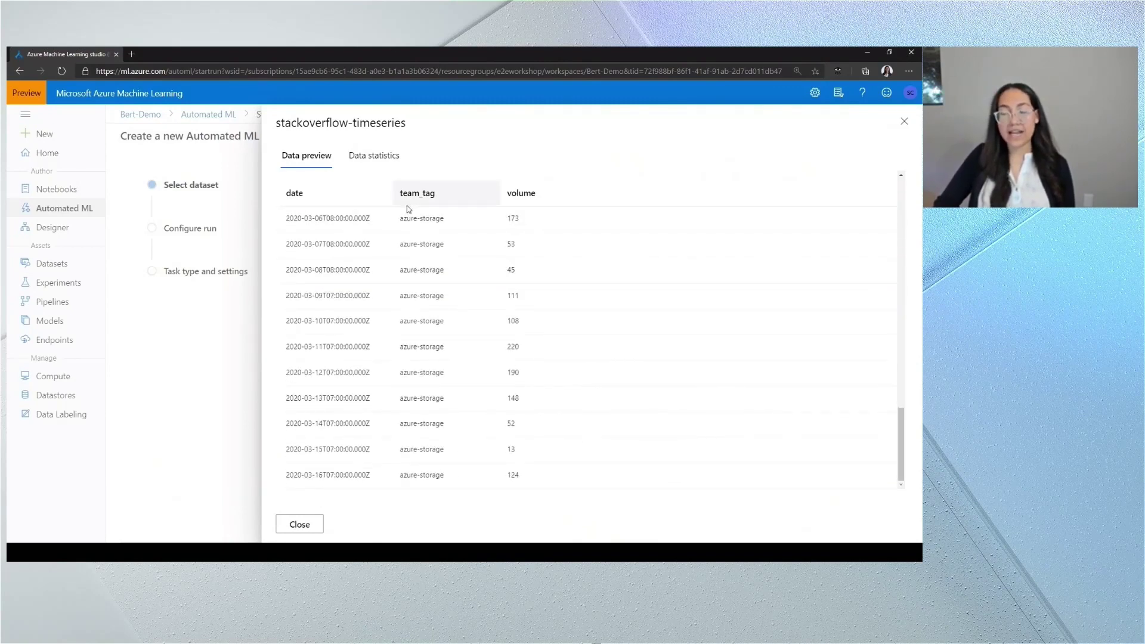
click(301, 524)
click(389, 518)
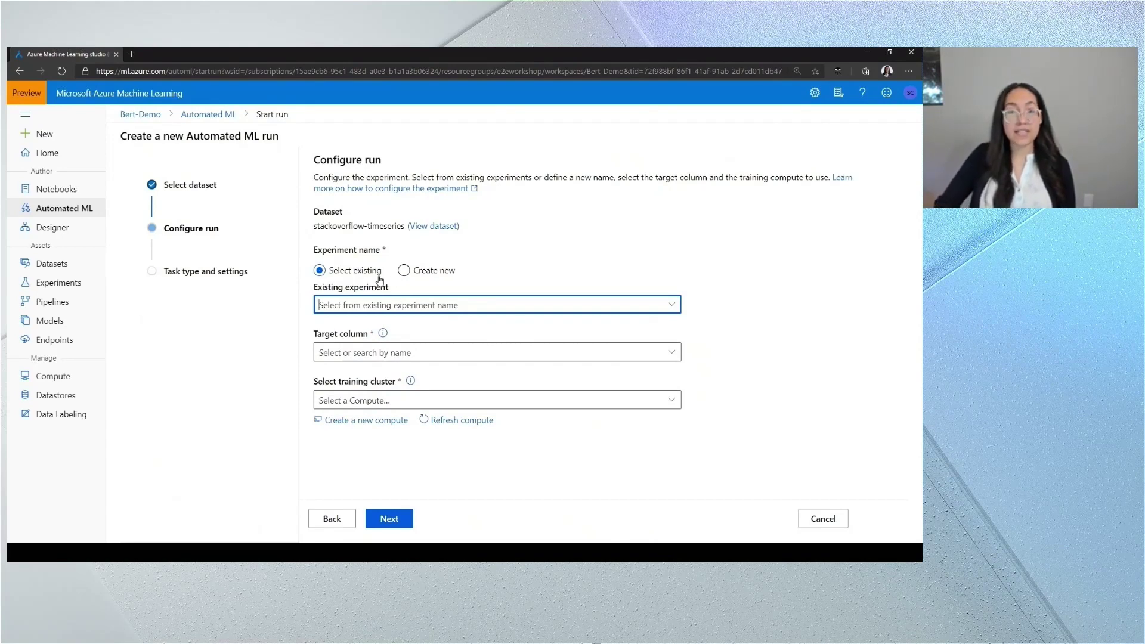
Configure the run with a new experiment named build12, target column volume and training cluster TrainingCompute, and proceed to the task type
click(405, 271)
click(416, 306)
text(build12)
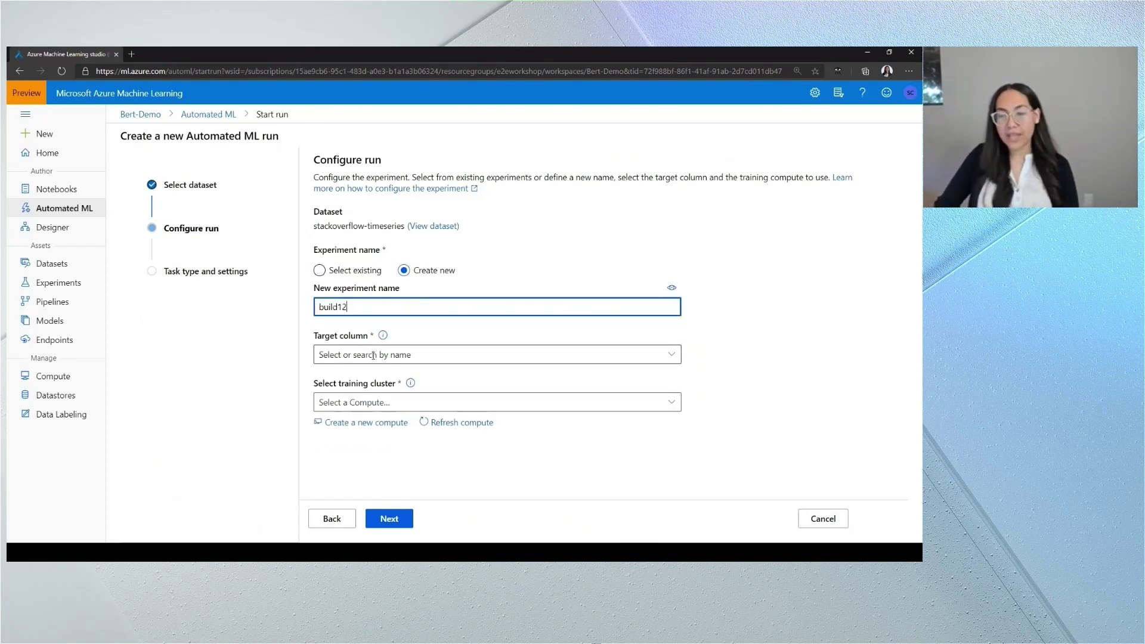
click(373, 355)
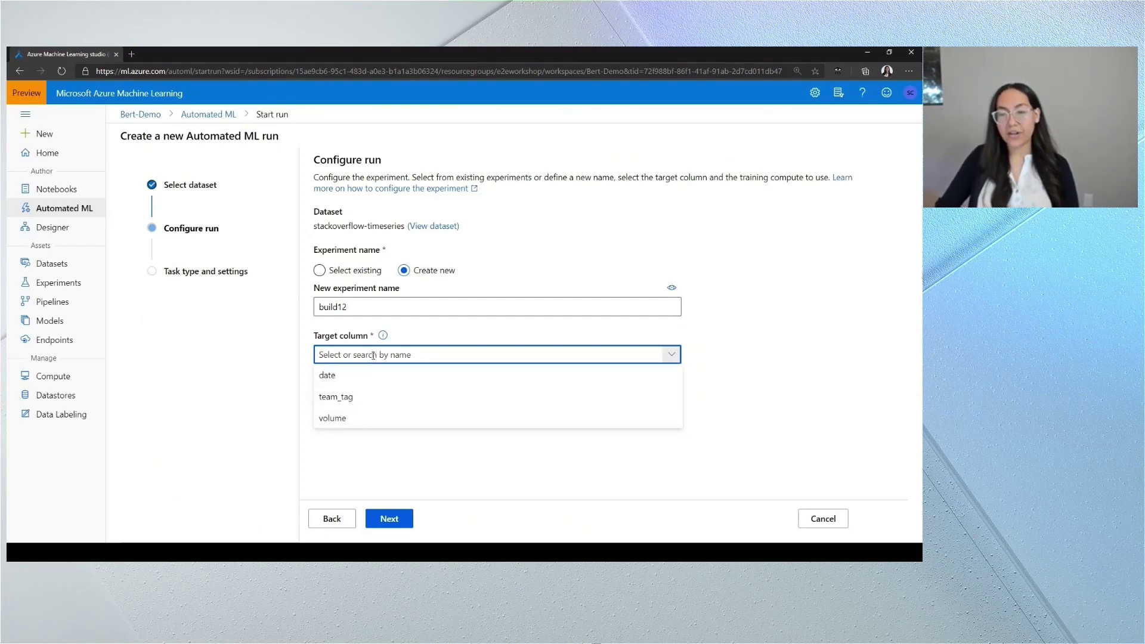
click(353, 417)
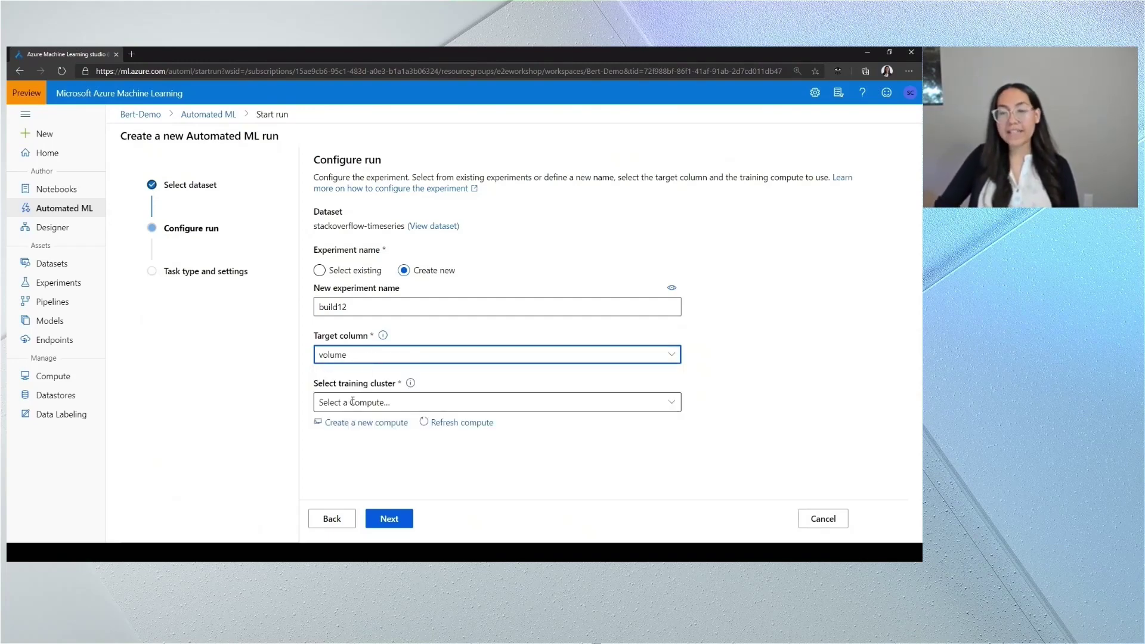
click(352, 402)
click(366, 465)
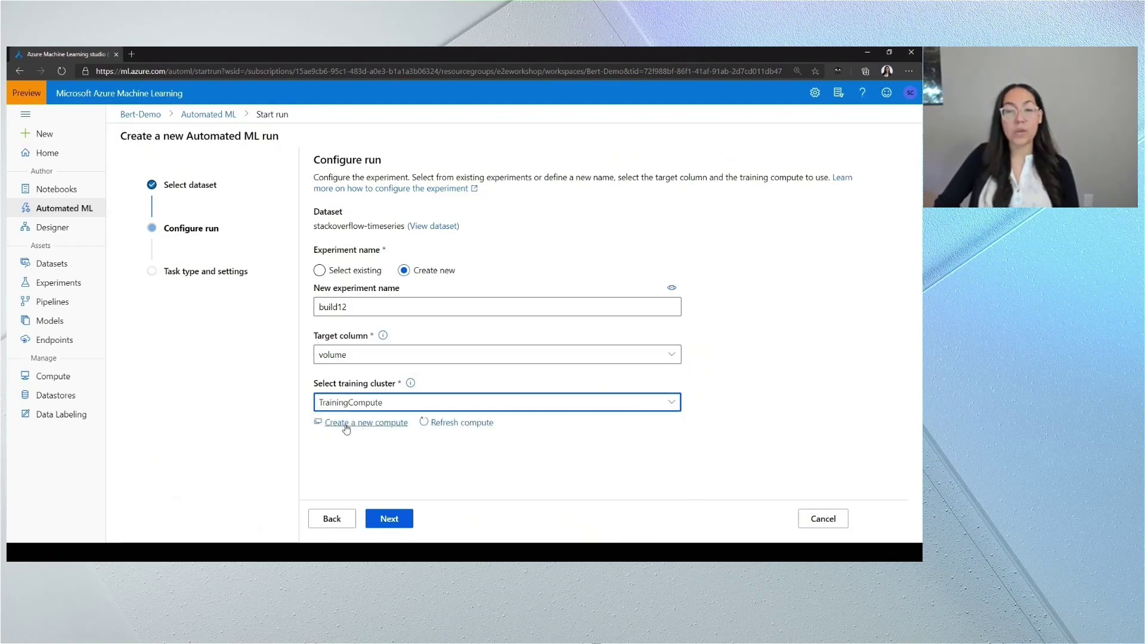
click(390, 519)
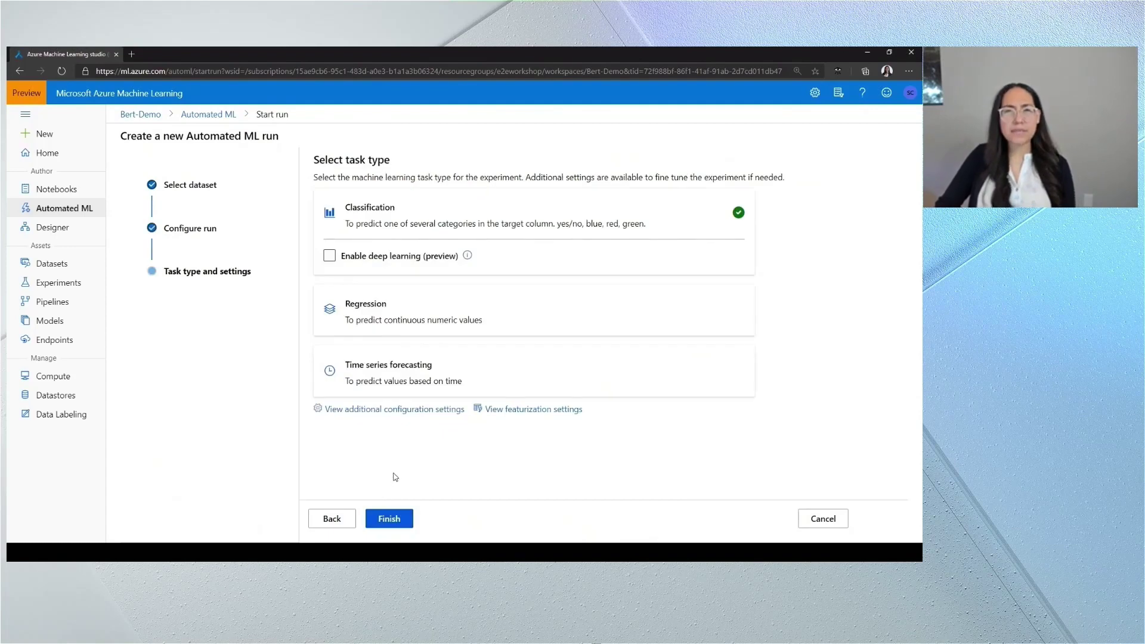
Choose time series forecasting as the task type, with date as the time column and team_tag as the group-by column
click(373, 369)
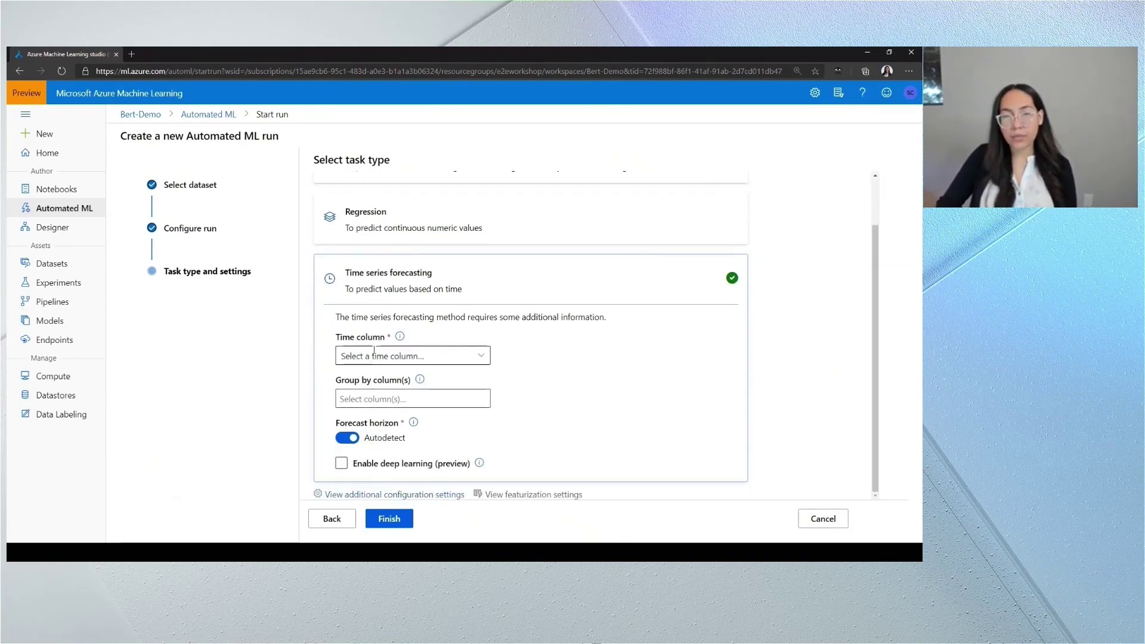
click(370, 357)
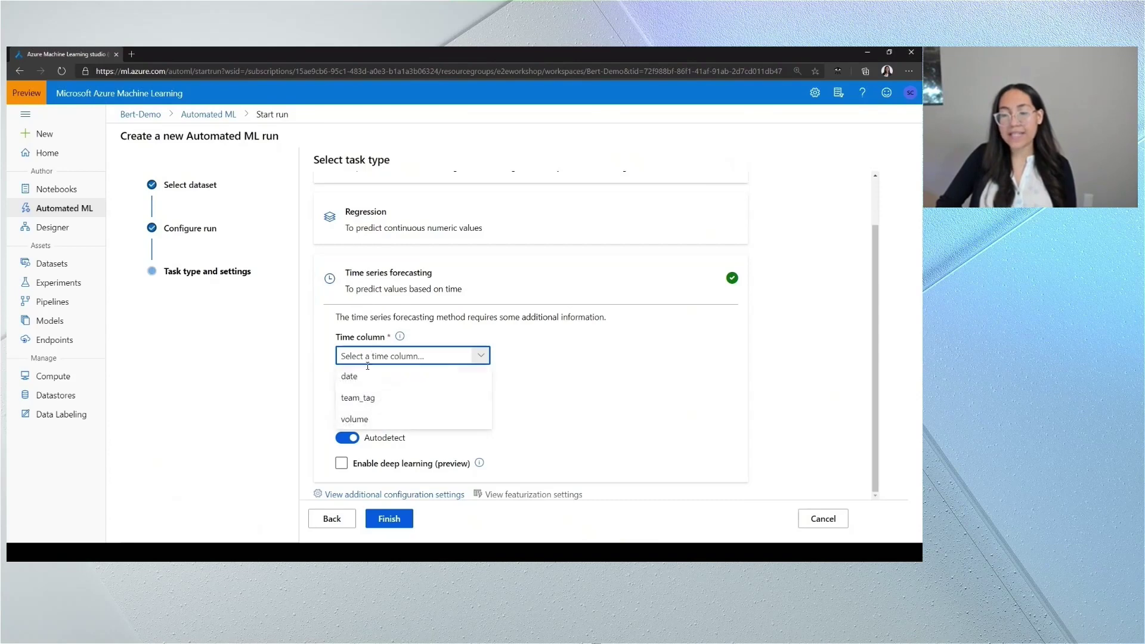
click(365, 376)
click(366, 399)
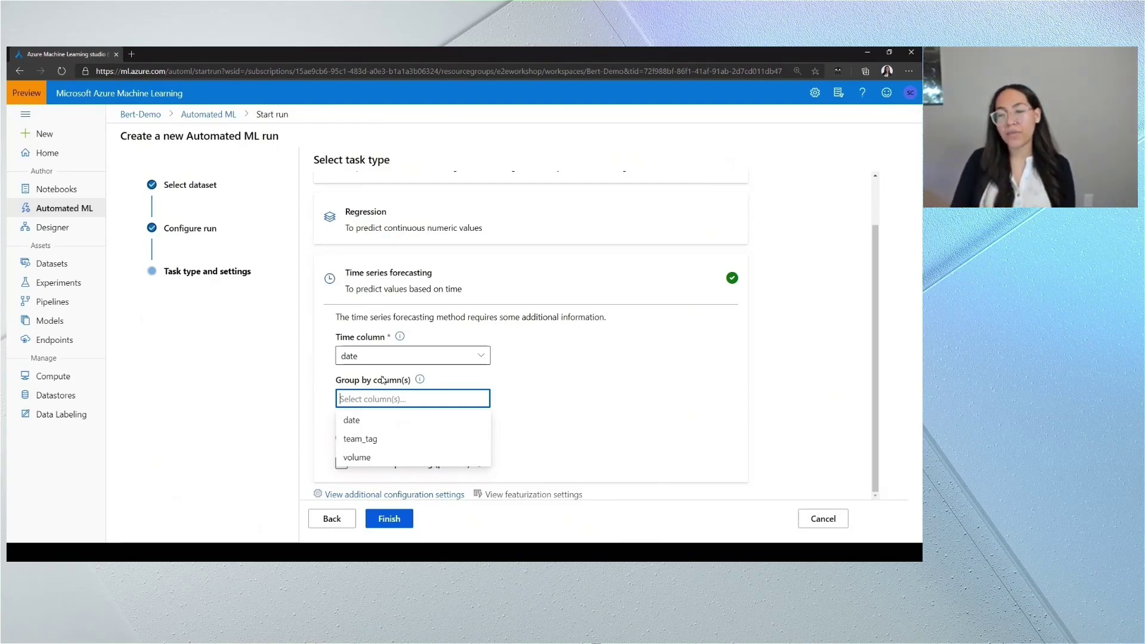
click(373, 438)
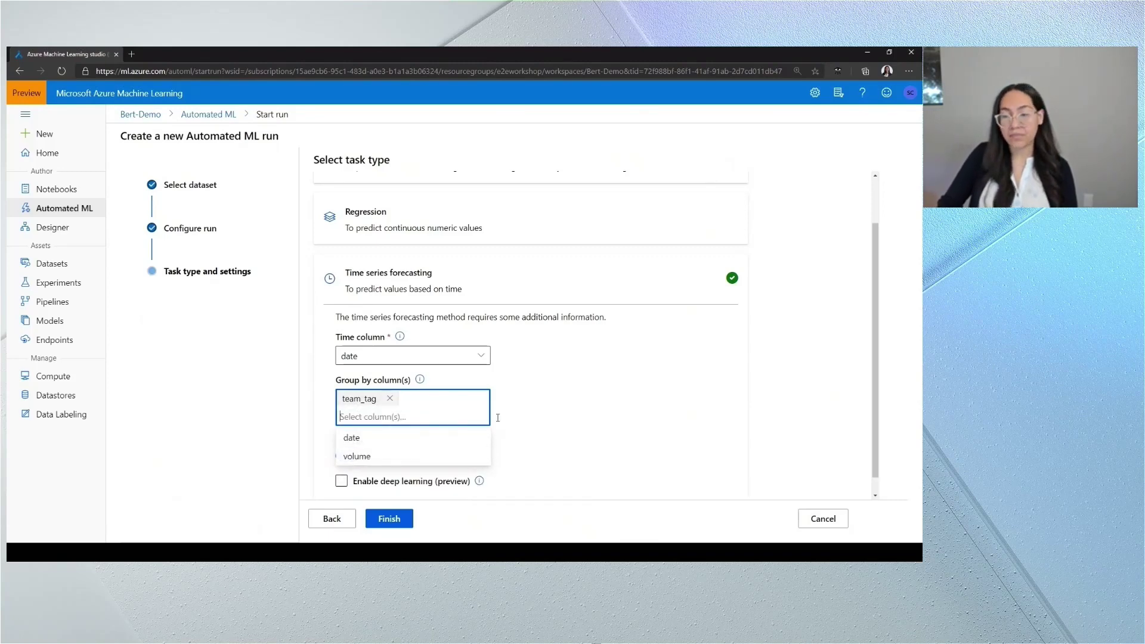
click(536, 426)
scroll(354, 449, down, 1)
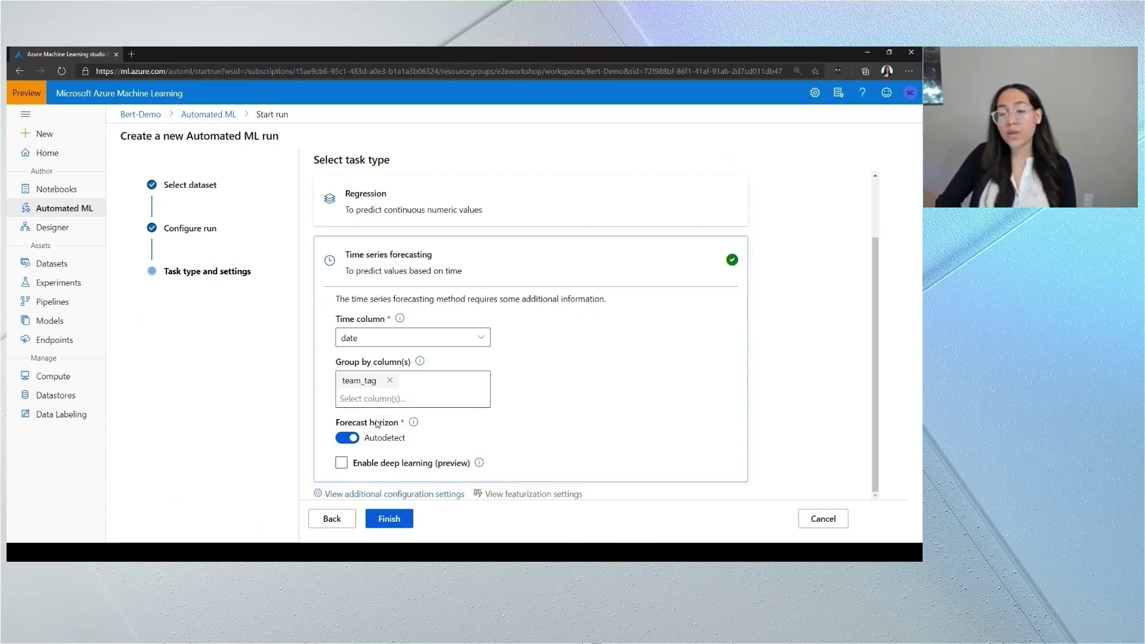
click(362, 438)
text(1)
key(BackSpace)
click(350, 420)
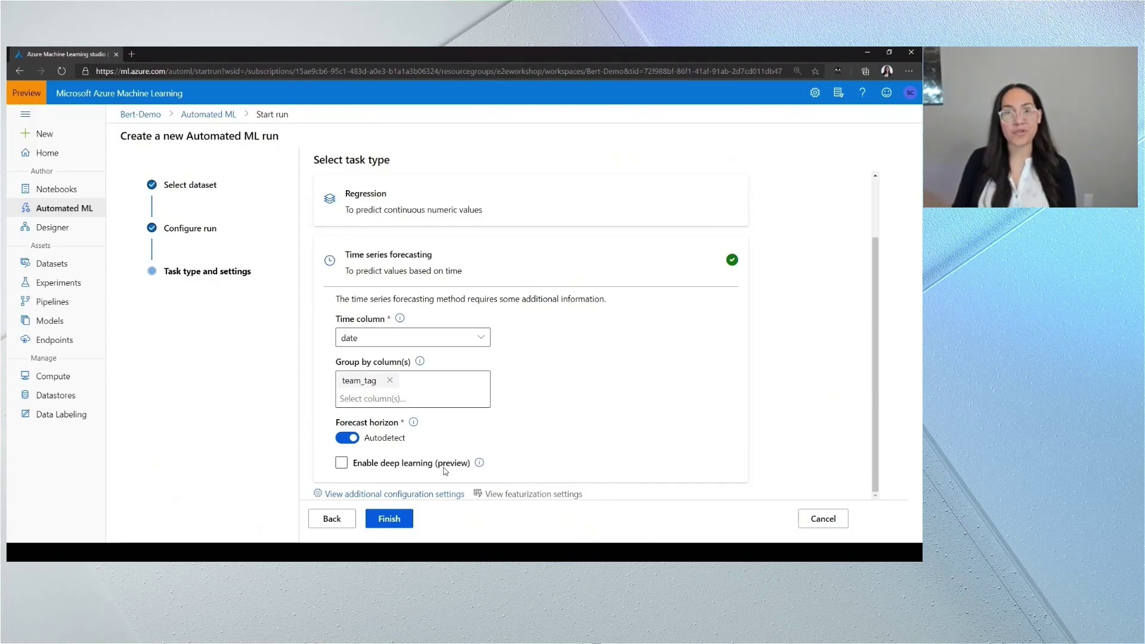
Finish the setup to submit the forecasting run
click(390, 517)
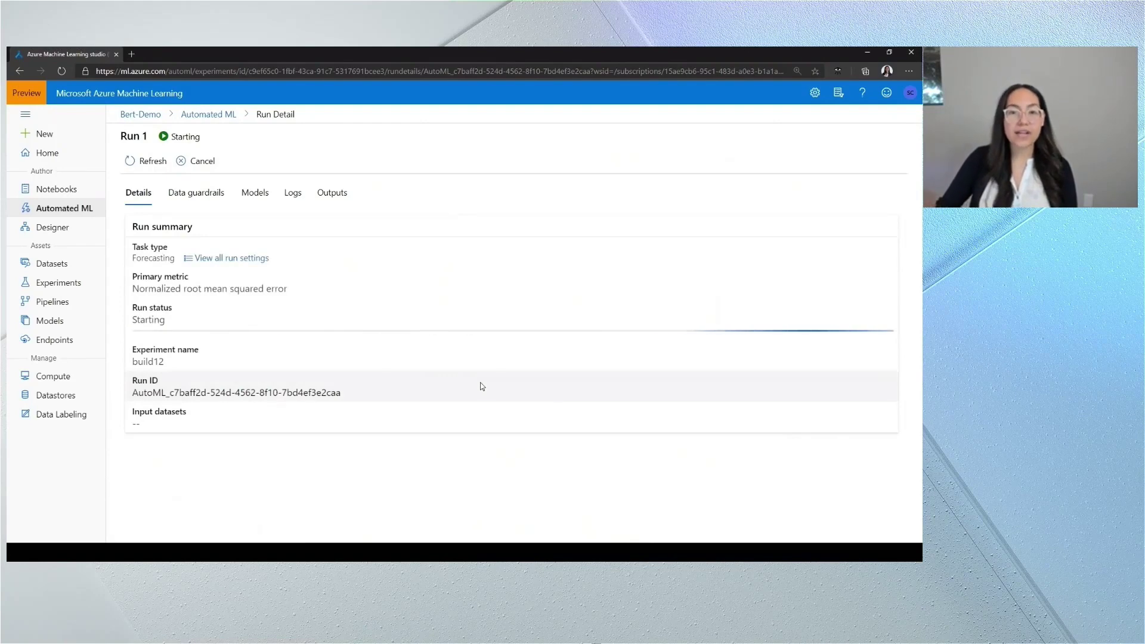
Open the completed Build-AutomatedML run from the recent Automated ML runs and review its best model summary and data guardrails
click(78, 216)
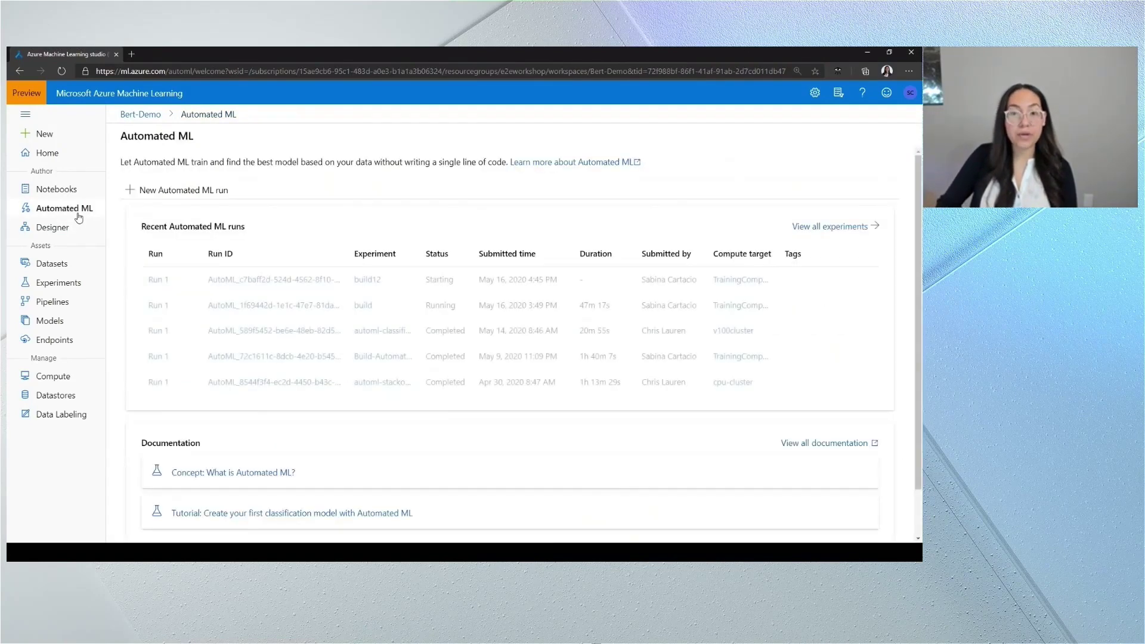
click(157, 356)
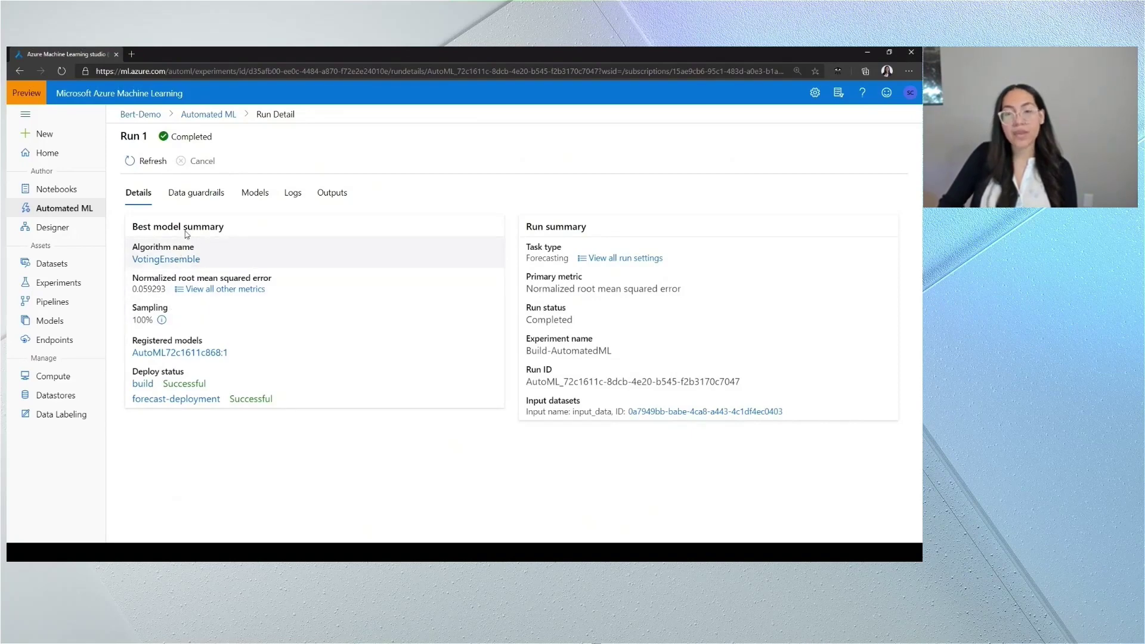
click(192, 202)
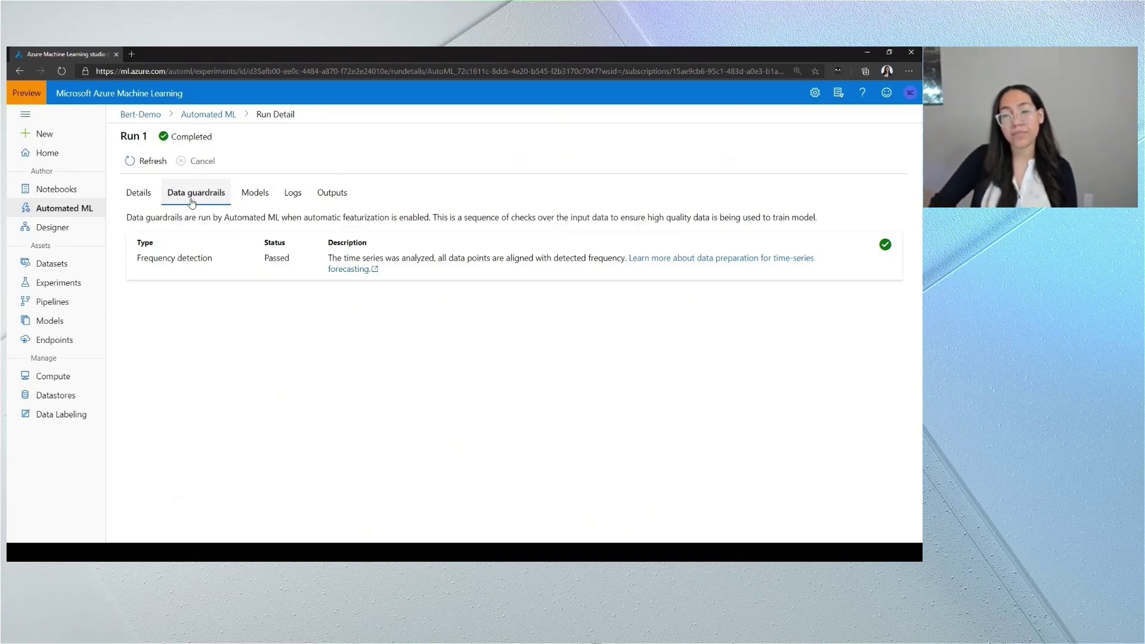
Deploy the run's VotingEnsemble model under the name deployment with compute type ACI, and return to the run details
click(246, 197)
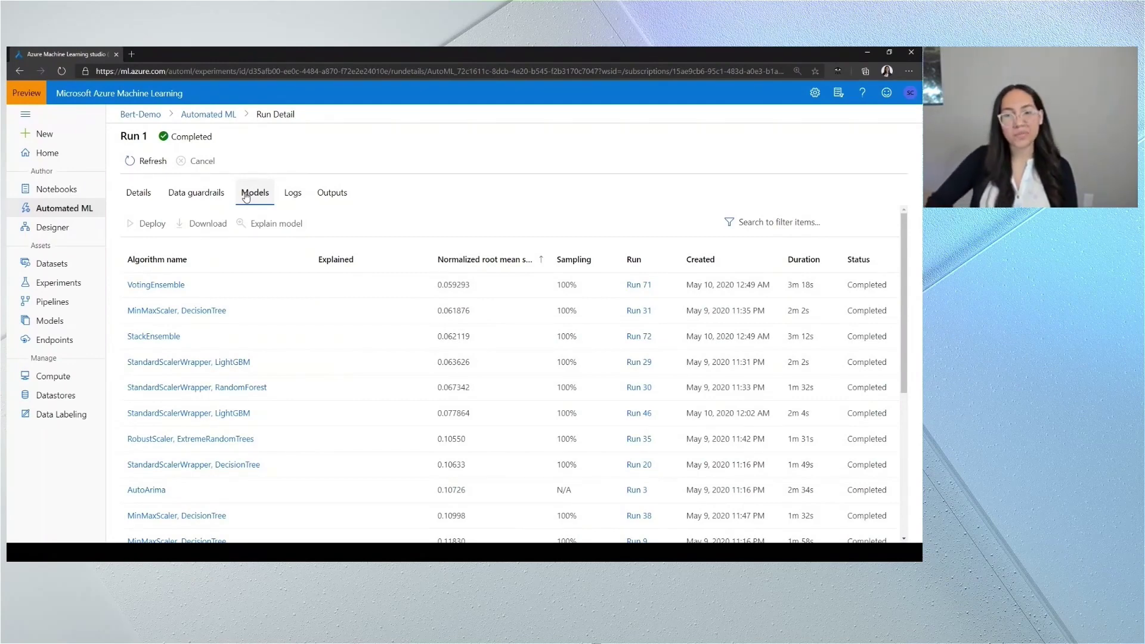
click(194, 286)
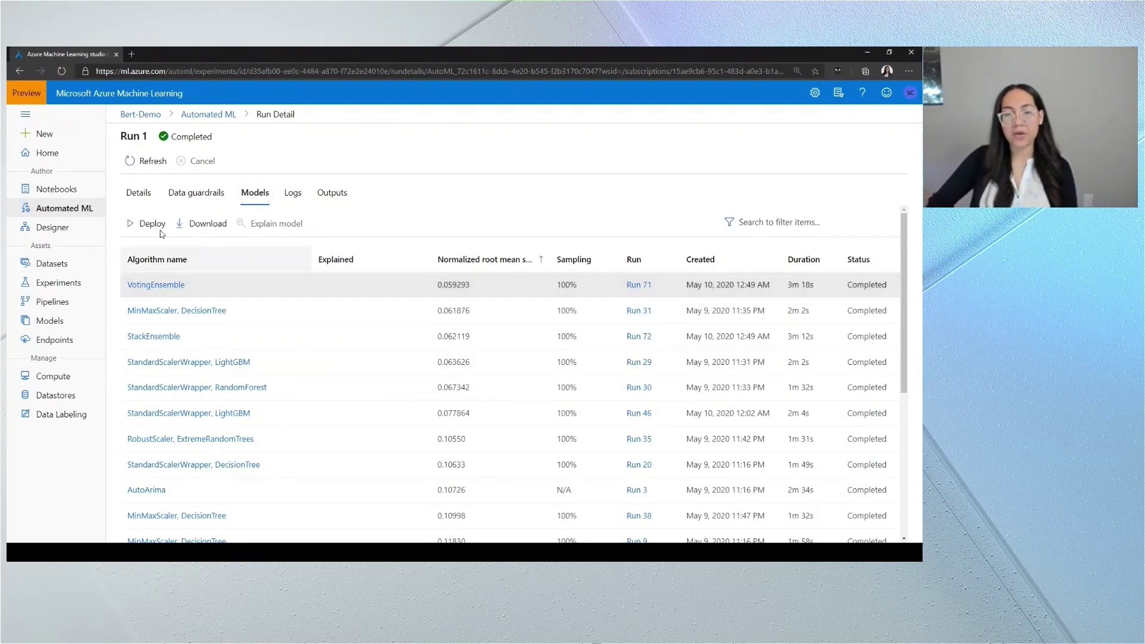
click(154, 228)
click(586, 177)
text(deployment)
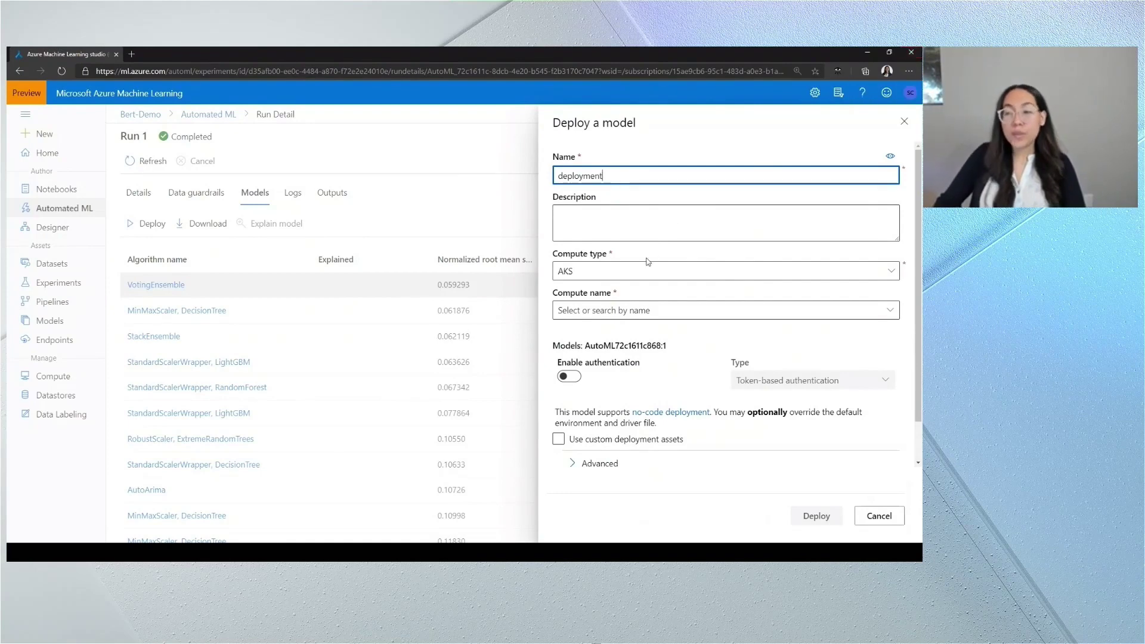
click(591, 270)
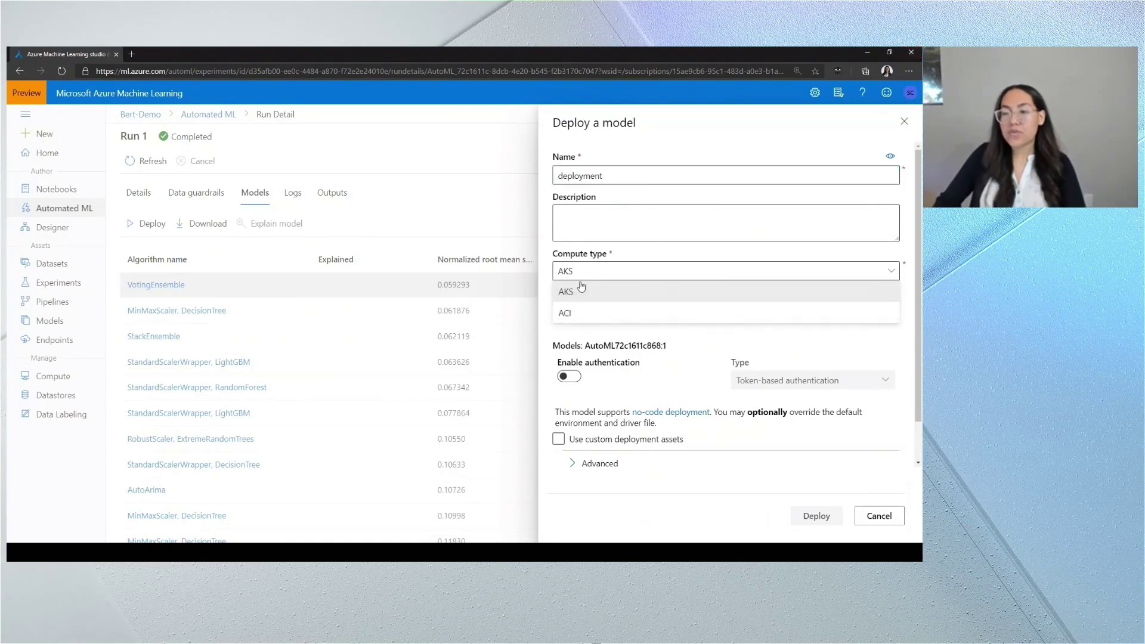
click(590, 314)
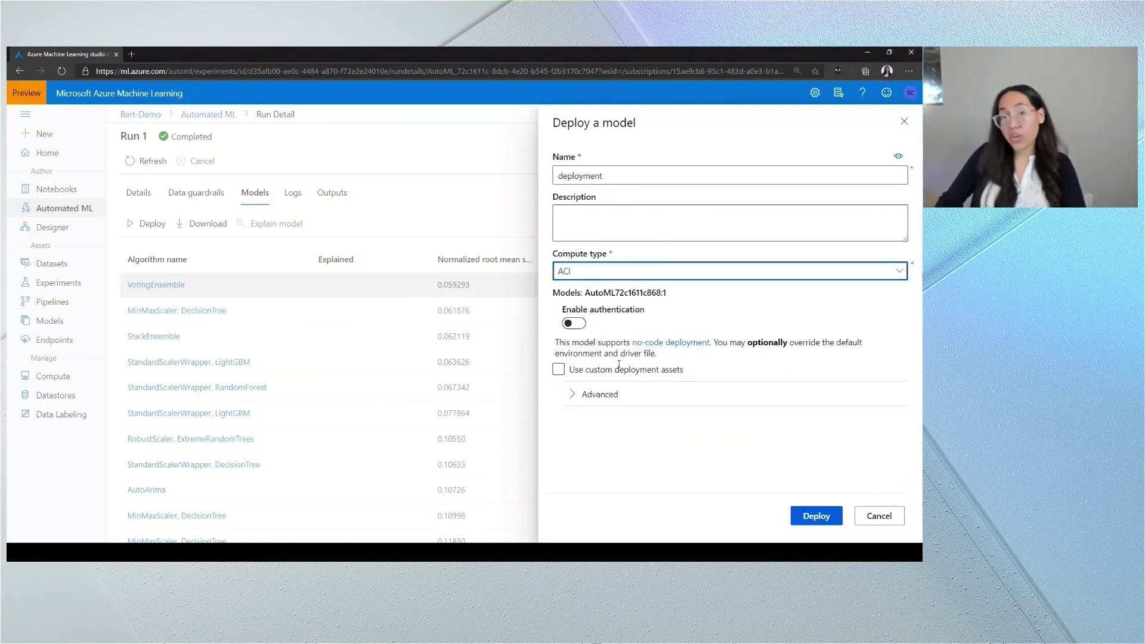
click(816, 517)
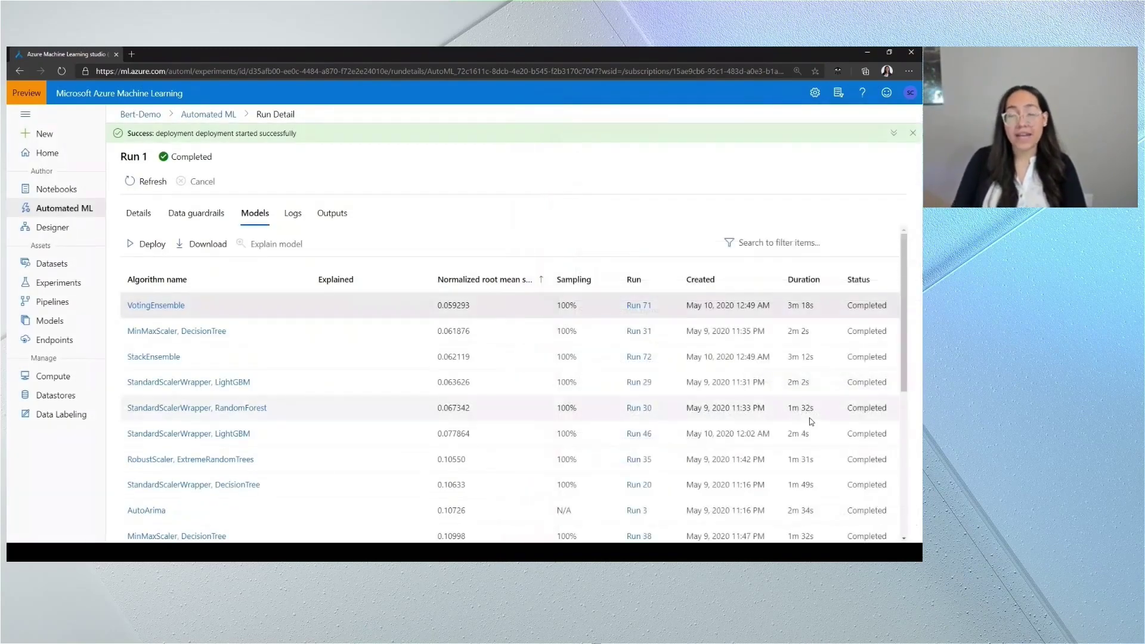
click(149, 217)
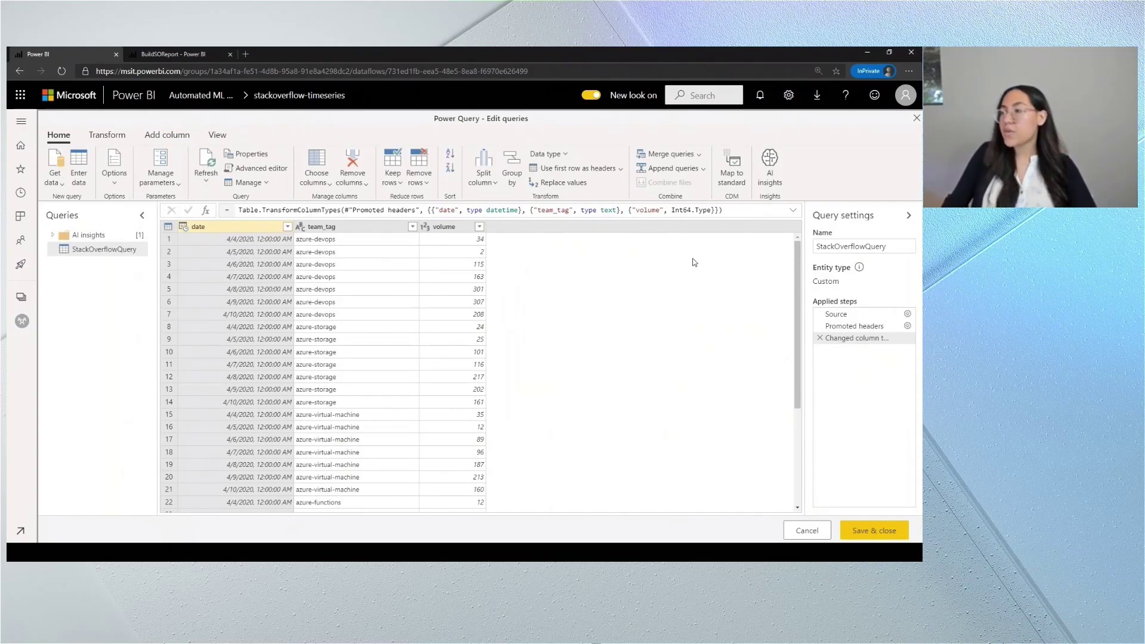
In Power BI, apply the AzureML.forecast-deployment model to StackOverflowQuery through AI insights, with date and team_tag as the inputs
click(771, 170)
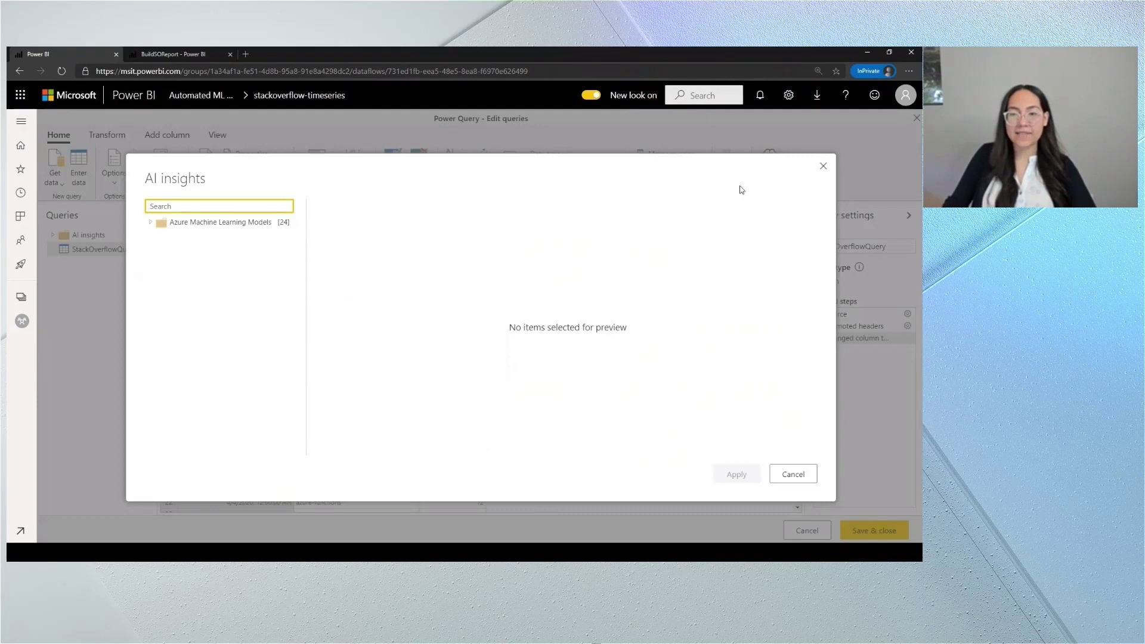
click(151, 223)
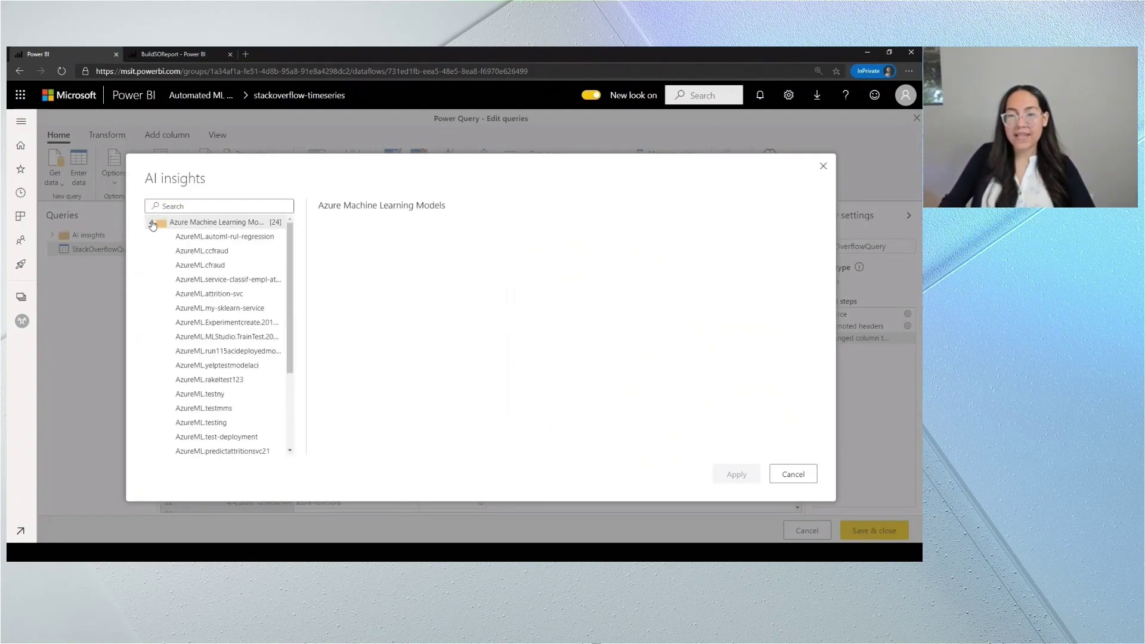
scroll(212, 288, down, 3)
scroll(212, 288, down, 1)
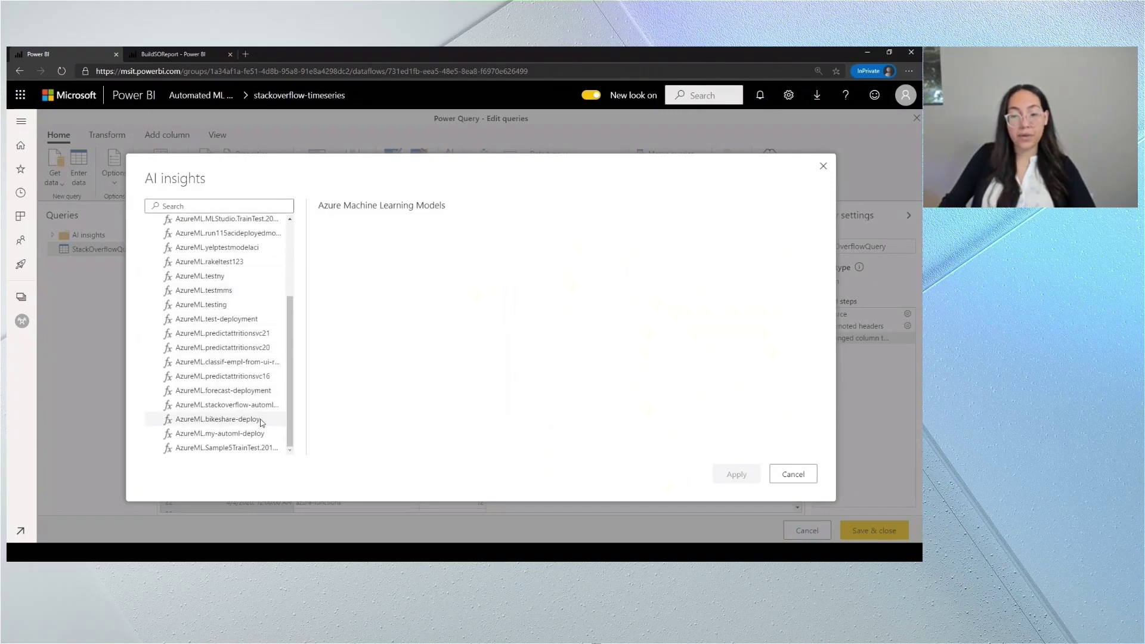
click(256, 393)
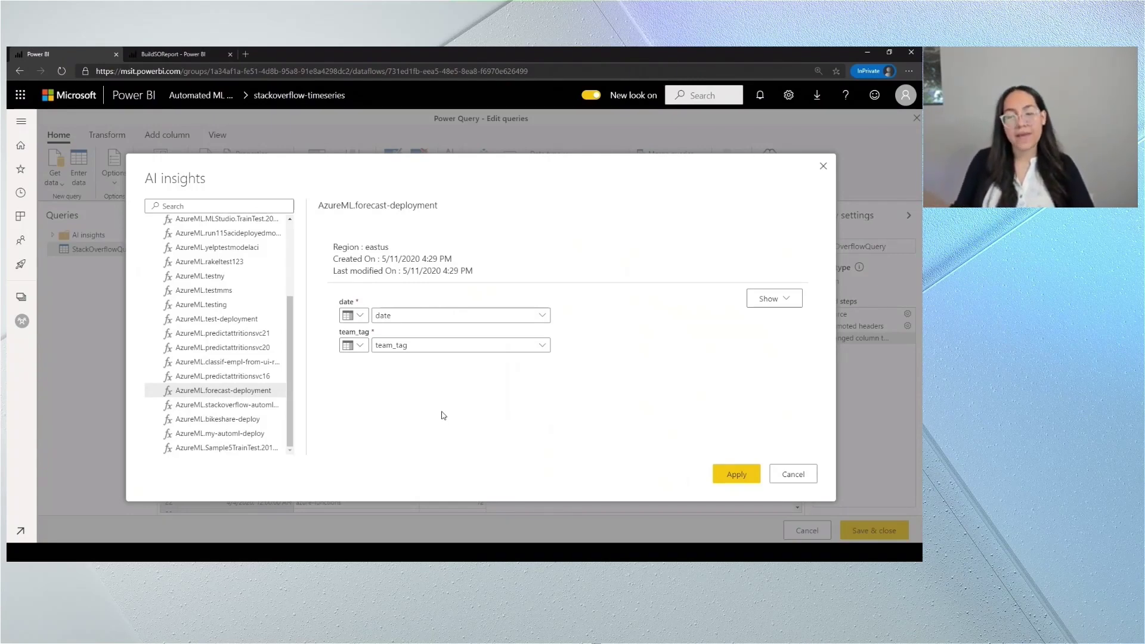
click(733, 471)
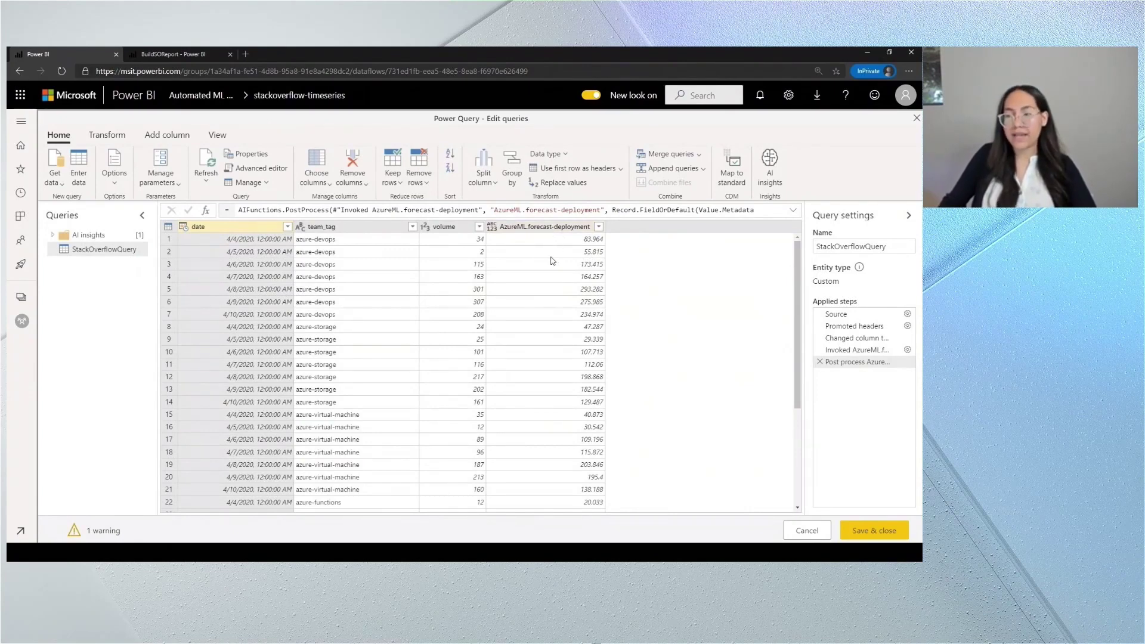
Compare the volume and forecast values for azure-devops on 4/8/2020, and view the forecasts in the BuildSOReport report
click(479, 290)
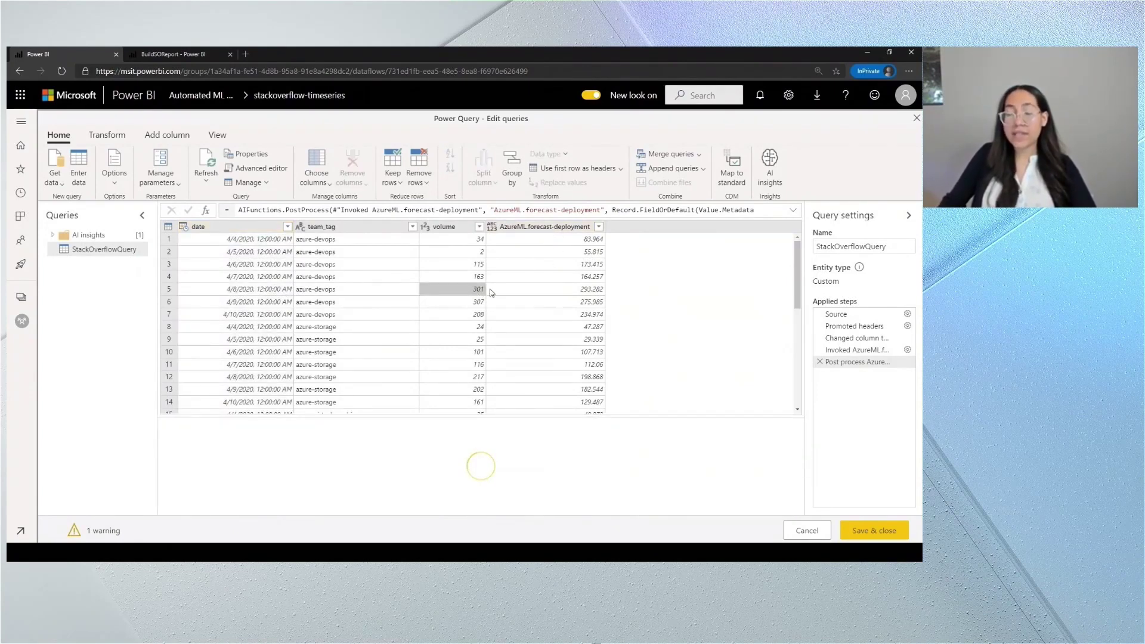
click(552, 291)
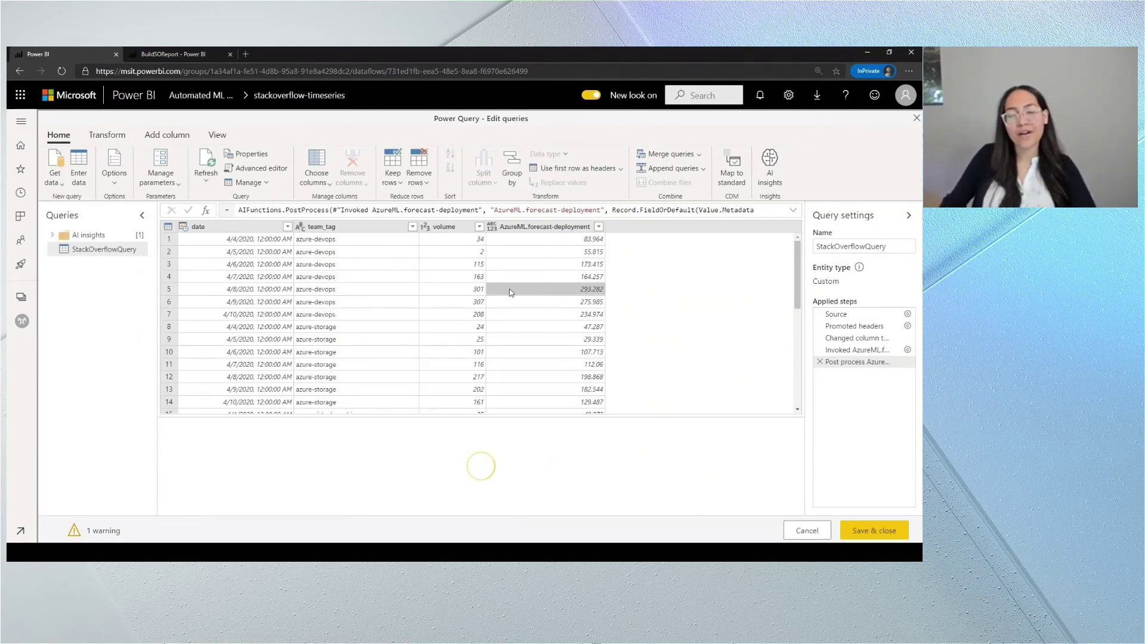
click(177, 55)
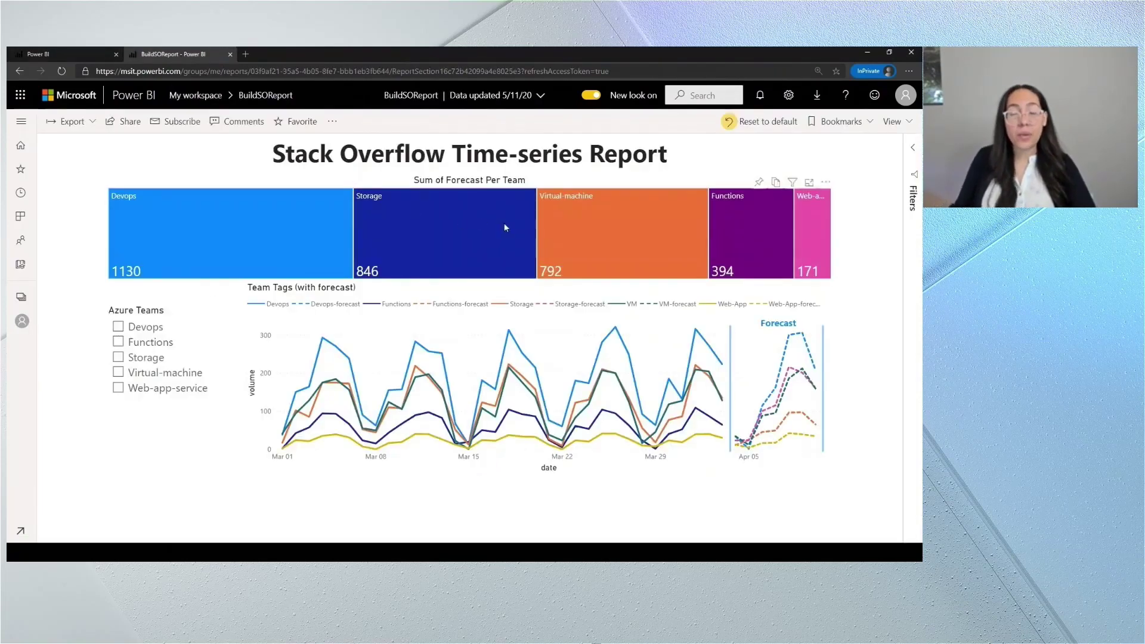
mouse_move(505, 227)
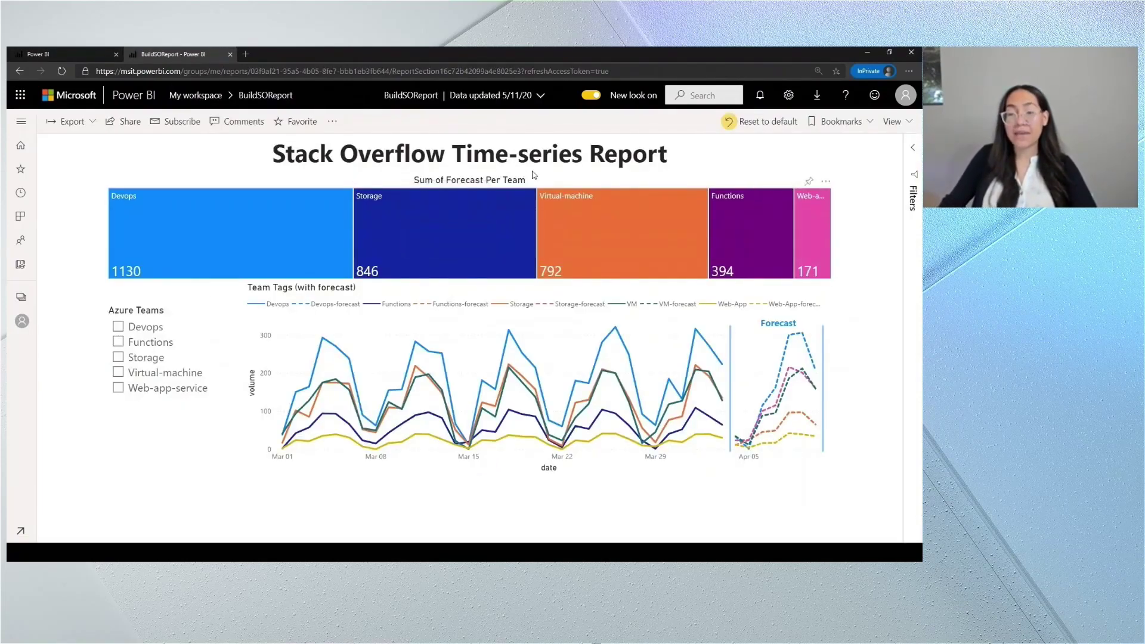